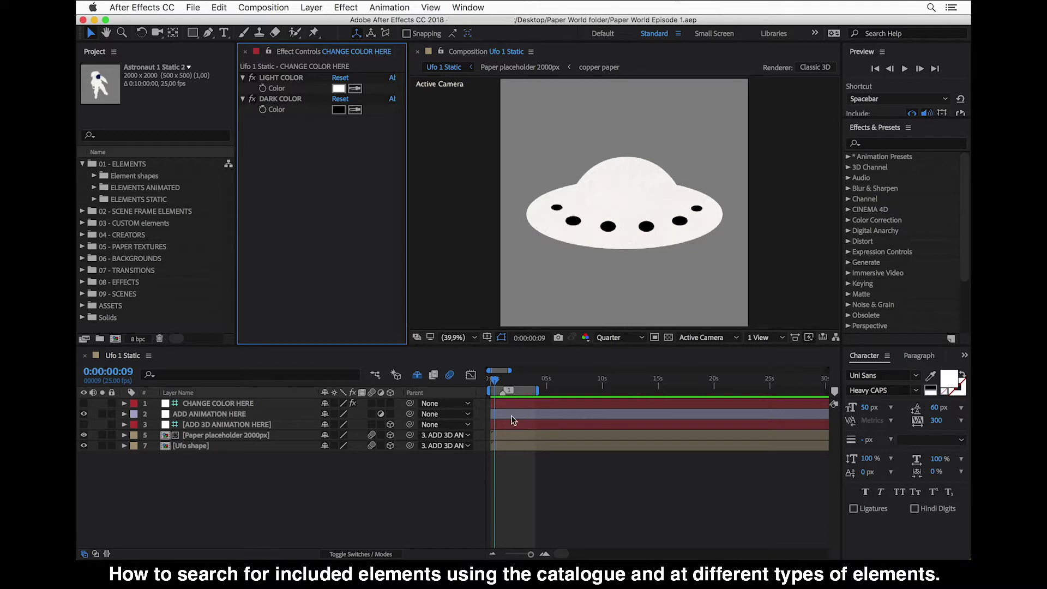
Step: Switch to Acrobat and go to the Elements Preview Links section of Help Documentation.pdf through its contents page
{"action": "mouse_move", "coordinate": [622, 548]}
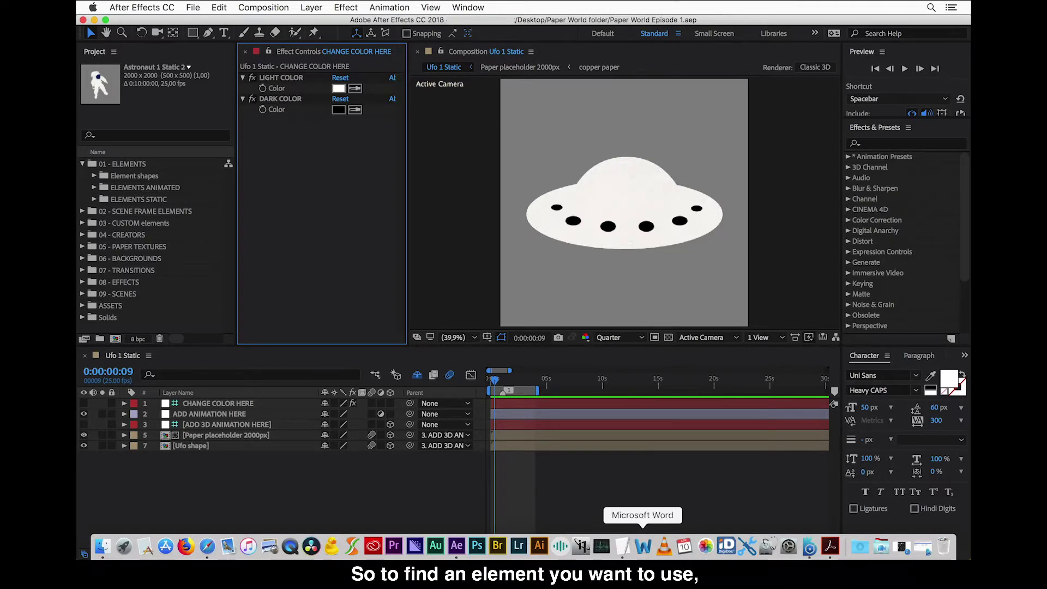
{"action": "left_click", "coordinate": [830, 546]}
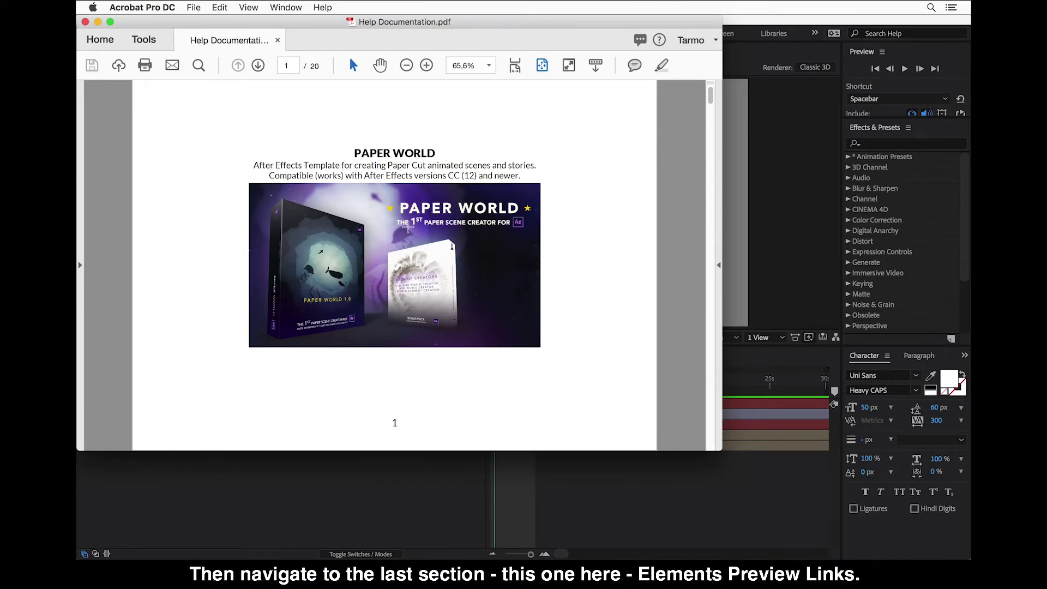
{"action": "scroll", "coordinate": [217, 381], "scroll_direction": "down", "scroll_amount": 3}
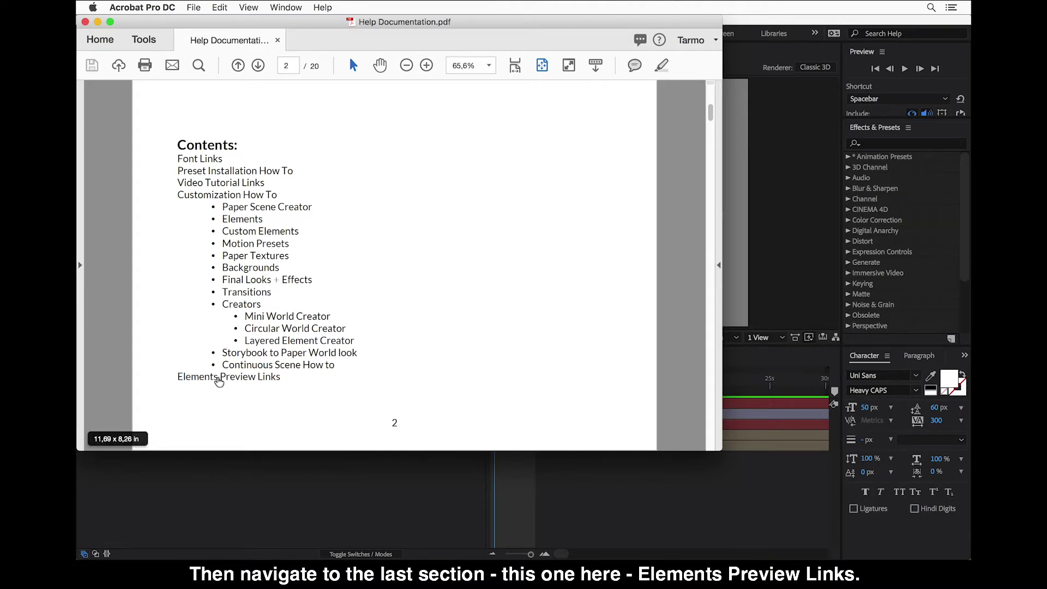
{"action": "left_click", "coordinate": [219, 380]}
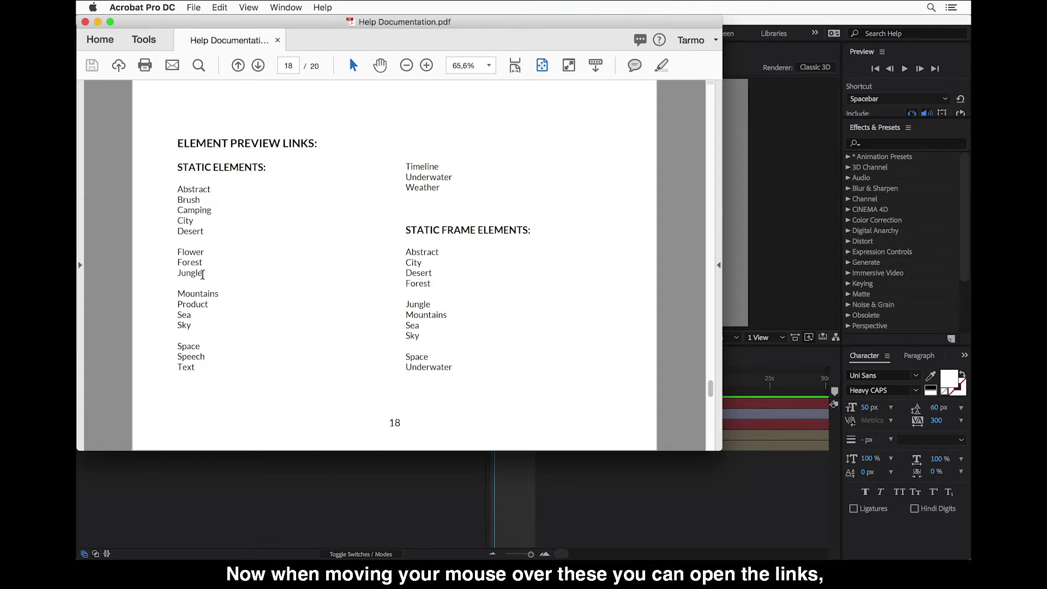
Step: Open the online preview of the Abstract-to-Desert static elements, enlarge it and browse the Brush, Camping and City categories for an element
{"action": "mouse_move", "coordinate": [192, 215]}
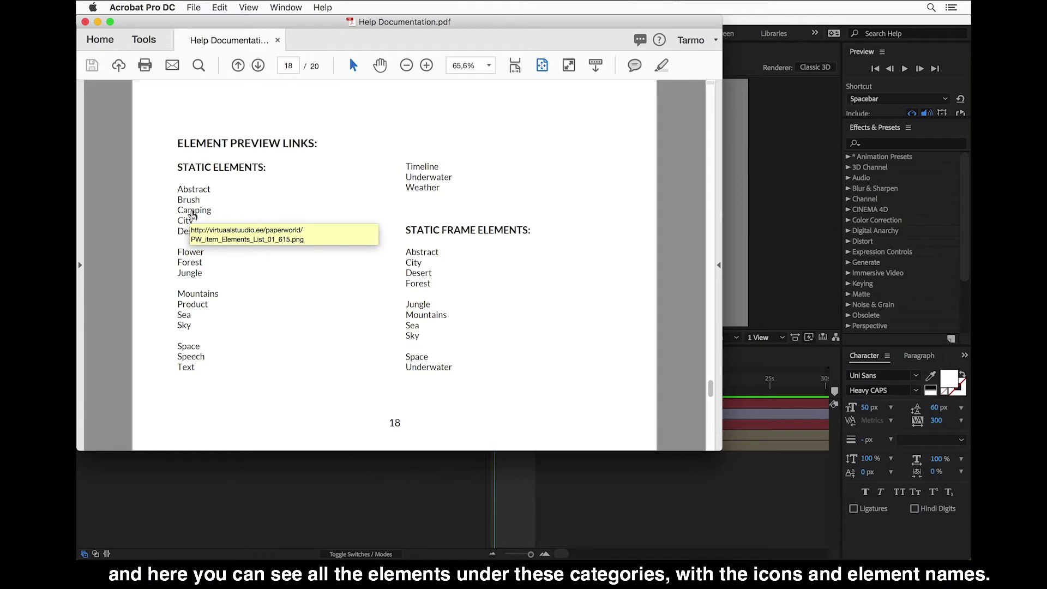
{"action": "left_click", "coordinate": [193, 215]}
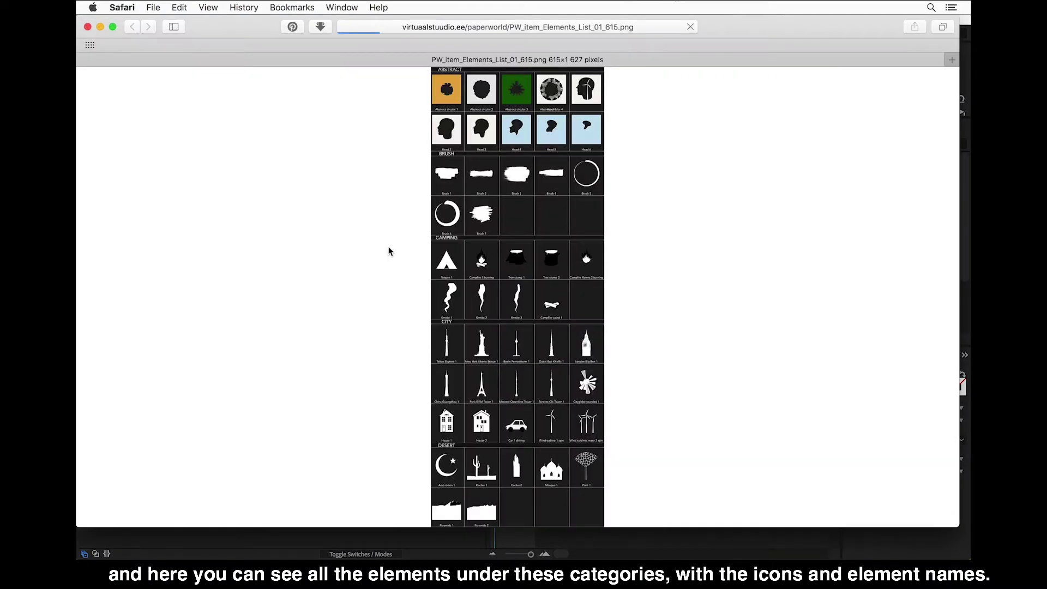
{"action": "left_click", "coordinate": [461, 264]}
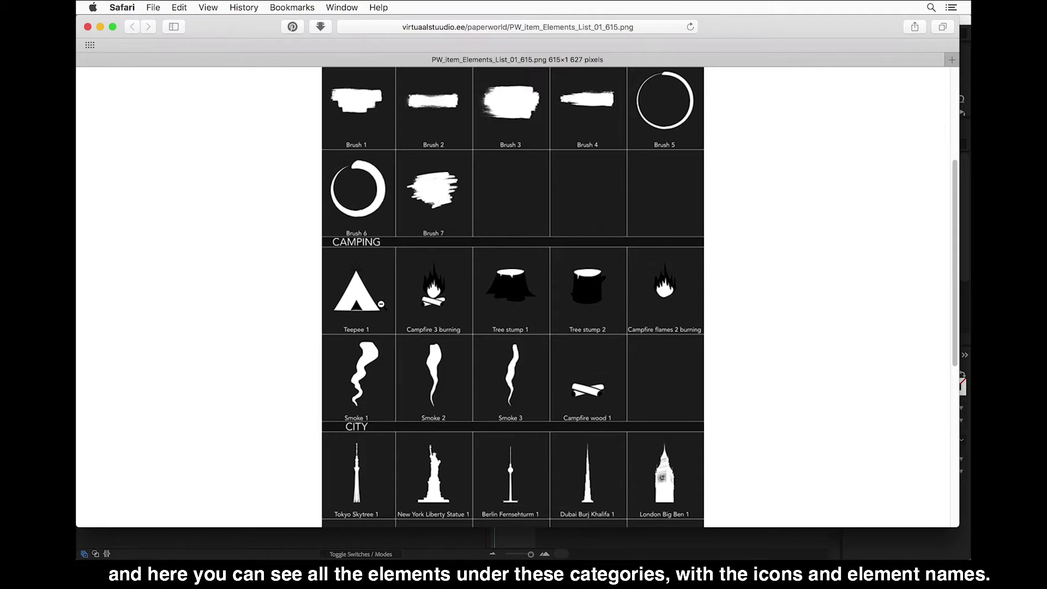
{"action": "scroll", "coordinate": [382, 305], "scroll_direction": "up", "scroll_amount": 3}
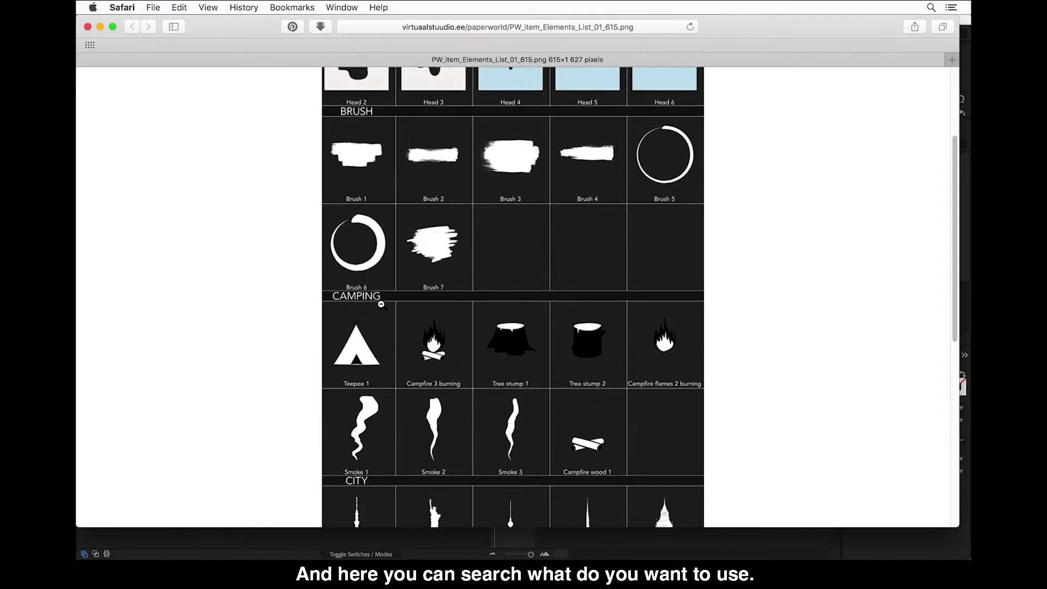
{"action": "scroll", "coordinate": [381, 305], "scroll_direction": "down", "scroll_amount": 5}
{"action": "scroll", "coordinate": [381, 304], "scroll_direction": "down", "scroll_amount": 4}
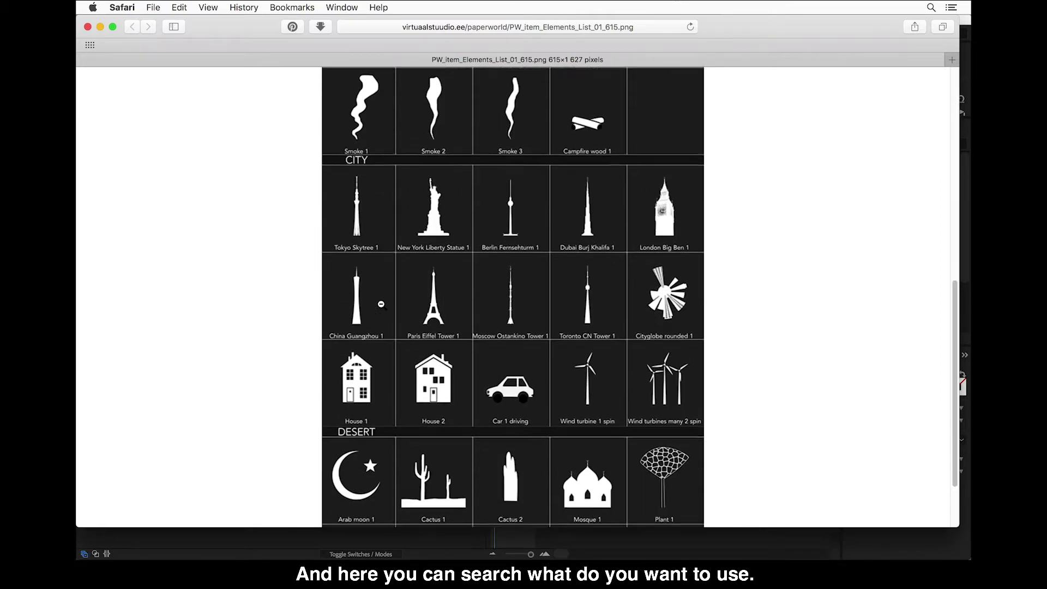
{"action": "scroll", "coordinate": [382, 304], "scroll_direction": "up", "scroll_amount": 7}
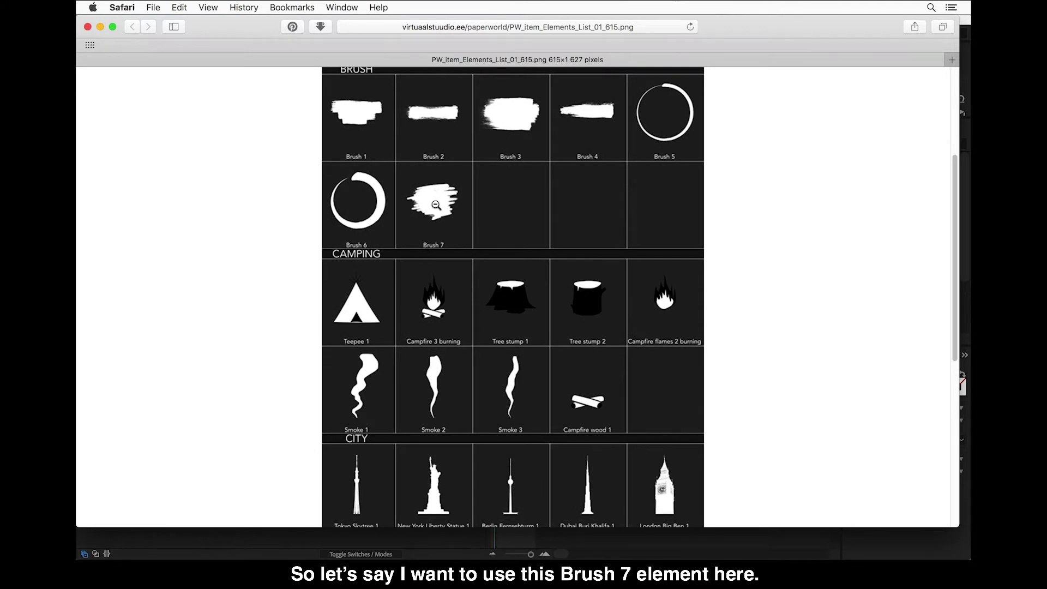
Step: Switch to After Effects and select the Brush 7 static composition from BRUSH elements static in the ELEMENTS STATIC folder
{"action": "left_click", "coordinate": [301, 540]}
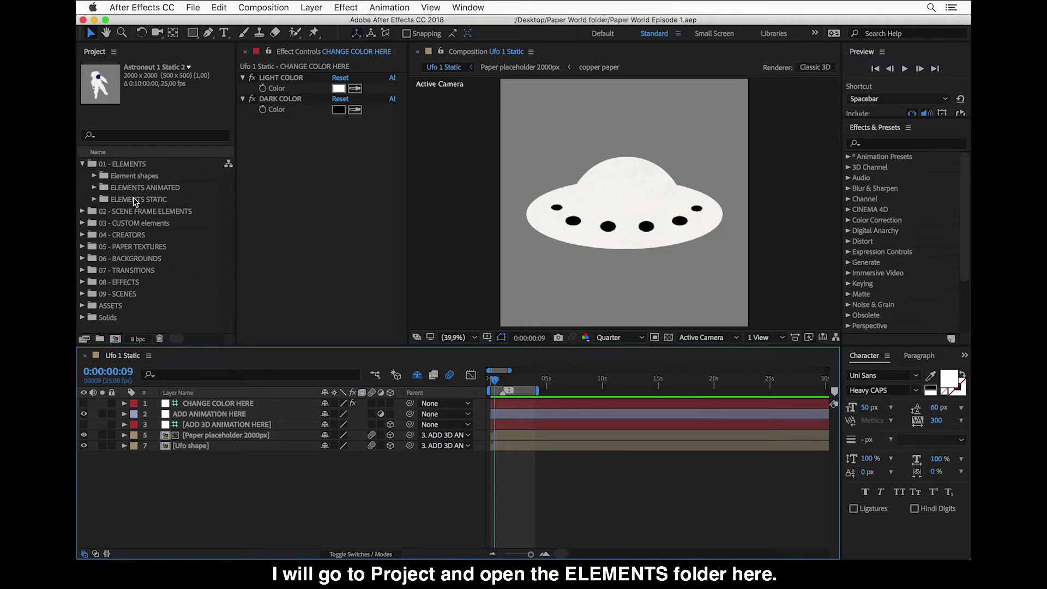
{"action": "left_click", "coordinate": [125, 164]}
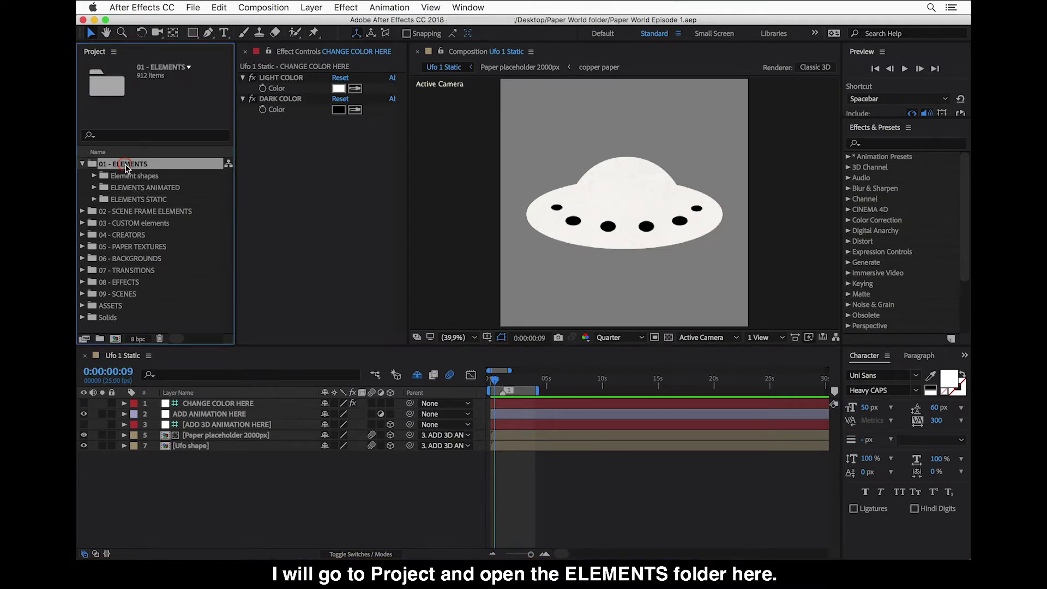
{"action": "left_click", "coordinate": [134, 200]}
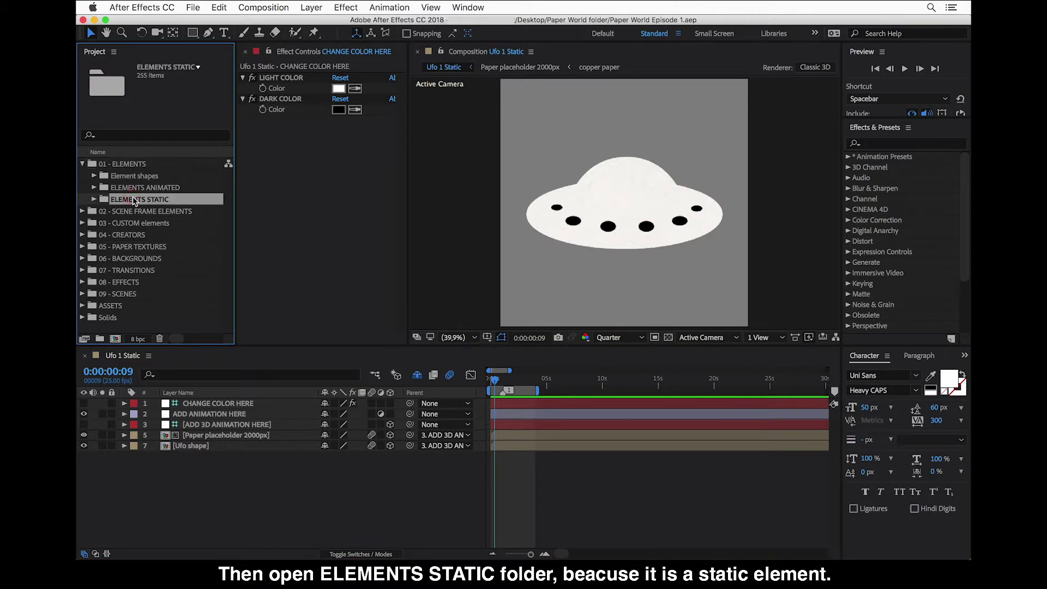
{"action": "left_click", "coordinate": [95, 200]}
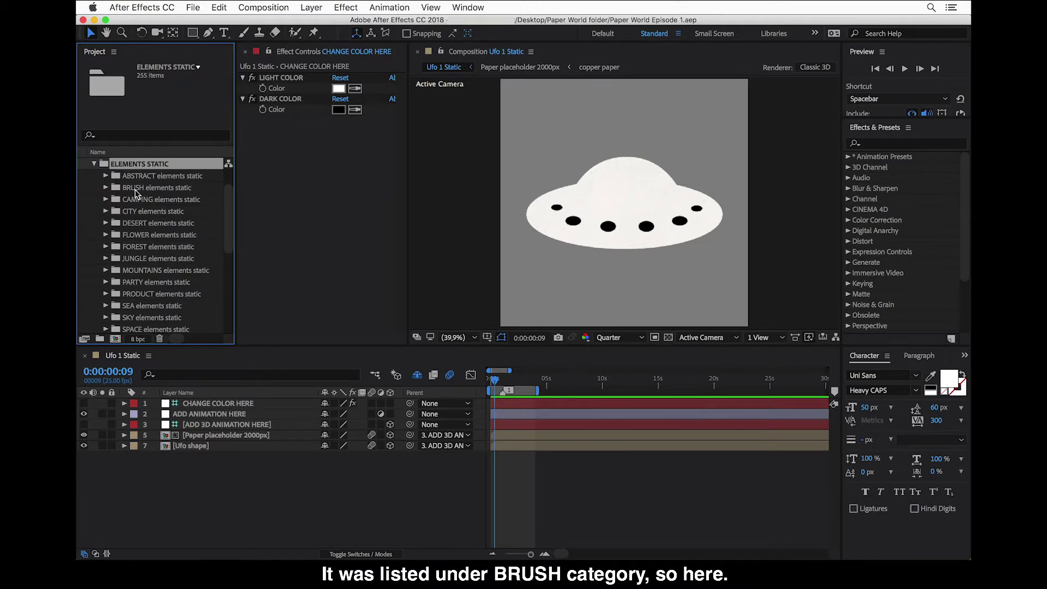
{"action": "left_click", "coordinate": [135, 189]}
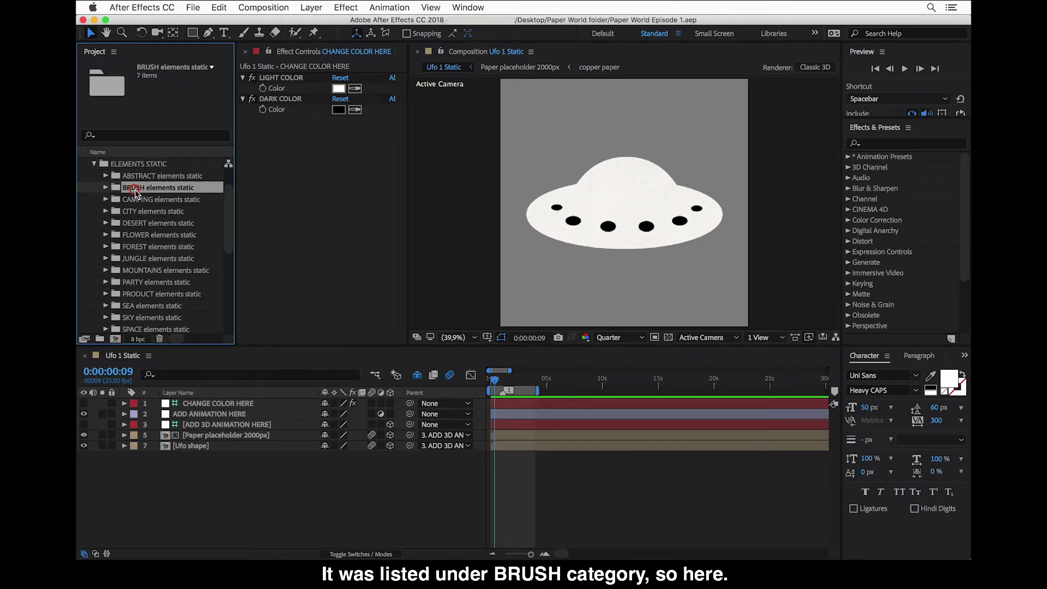
{"action": "left_click", "coordinate": [106, 188]}
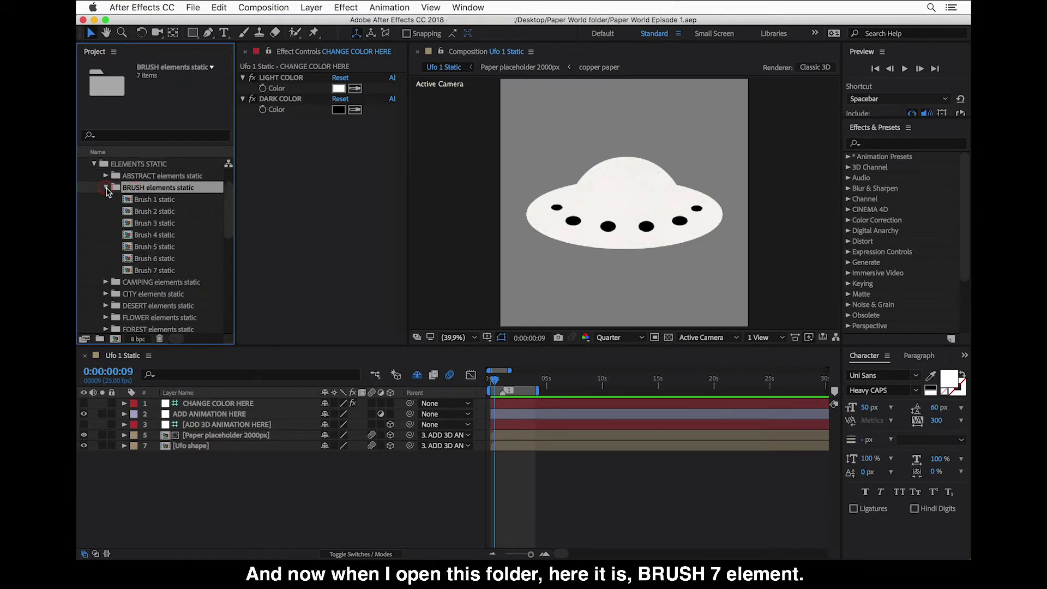
{"action": "left_click", "coordinate": [155, 271]}
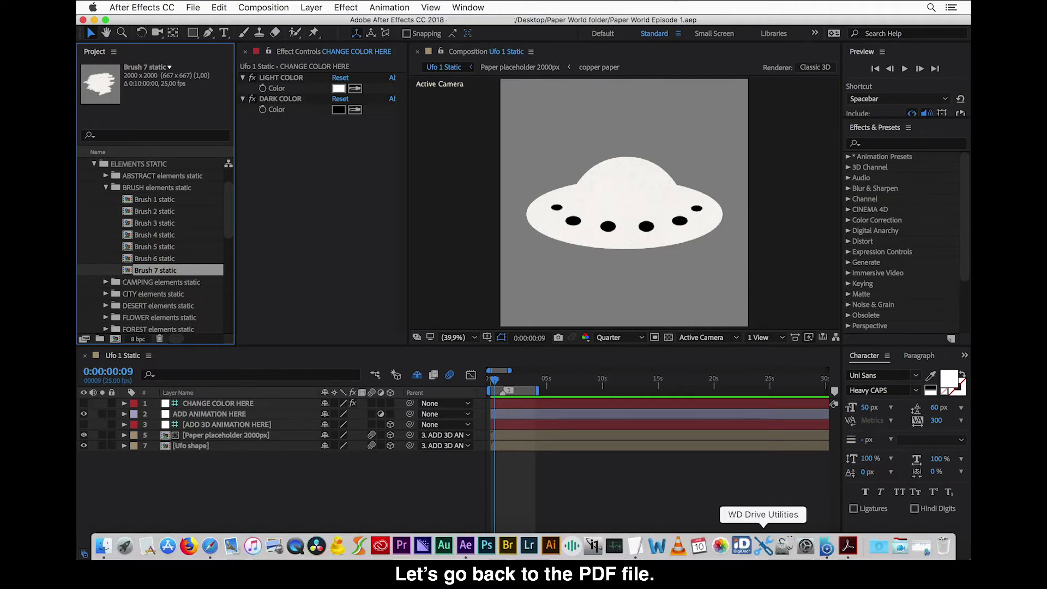
Step: Return to the help PDF in Acrobat, open the Mountains preview link under Static Frame Elements and enlarge the image
{"action": "left_click", "coordinate": [848, 549]}
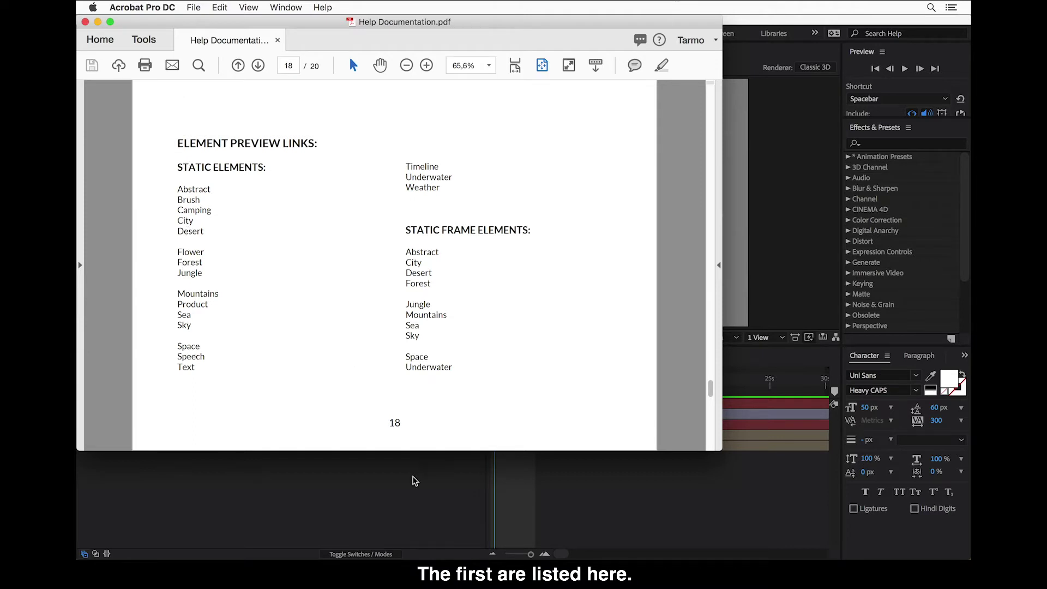
{"action": "left_click", "coordinate": [401, 487]}
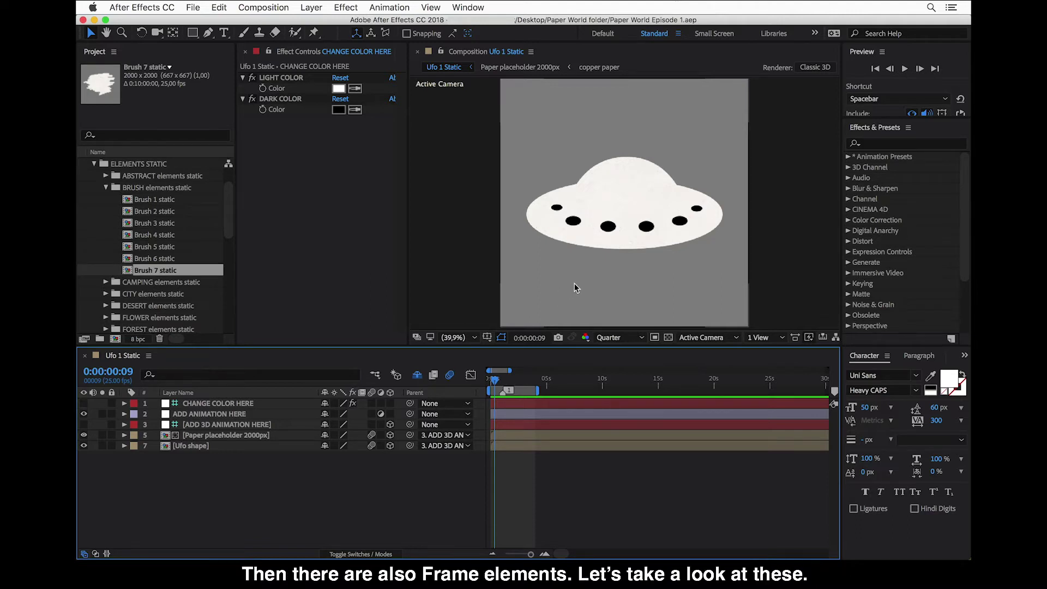
{"action": "mouse_move", "coordinate": [895, 548]}
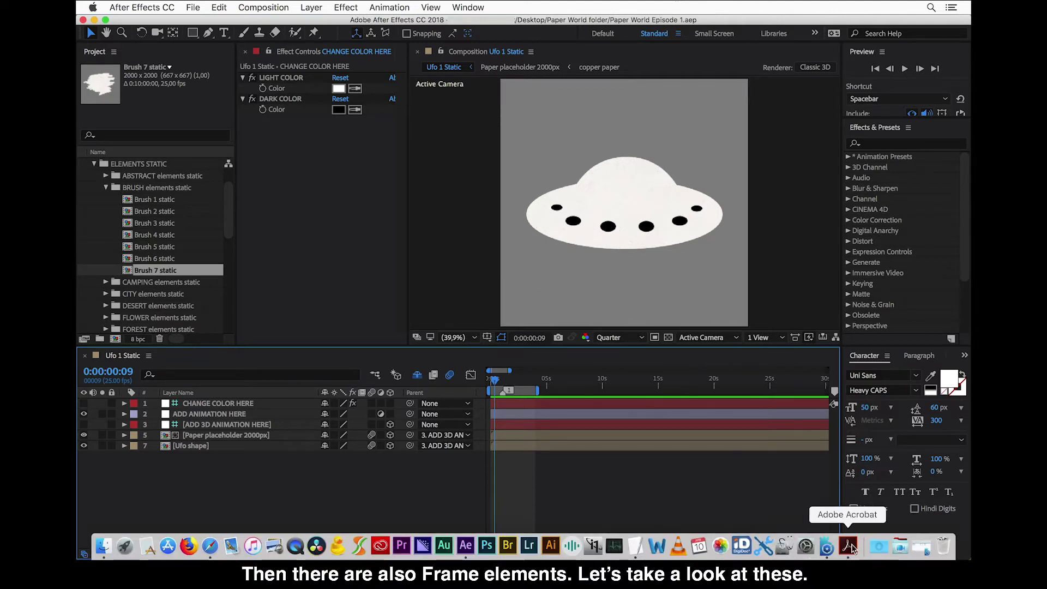
{"action": "left_click", "coordinate": [848, 546]}
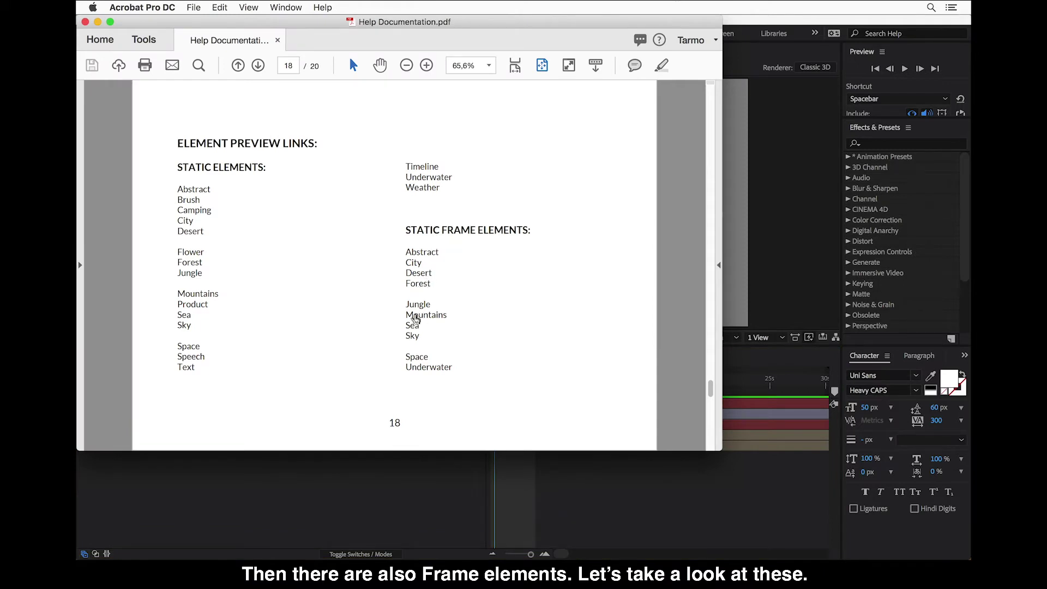
{"action": "left_click", "coordinate": [414, 319]}
{"action": "left_click", "coordinate": [482, 322]}
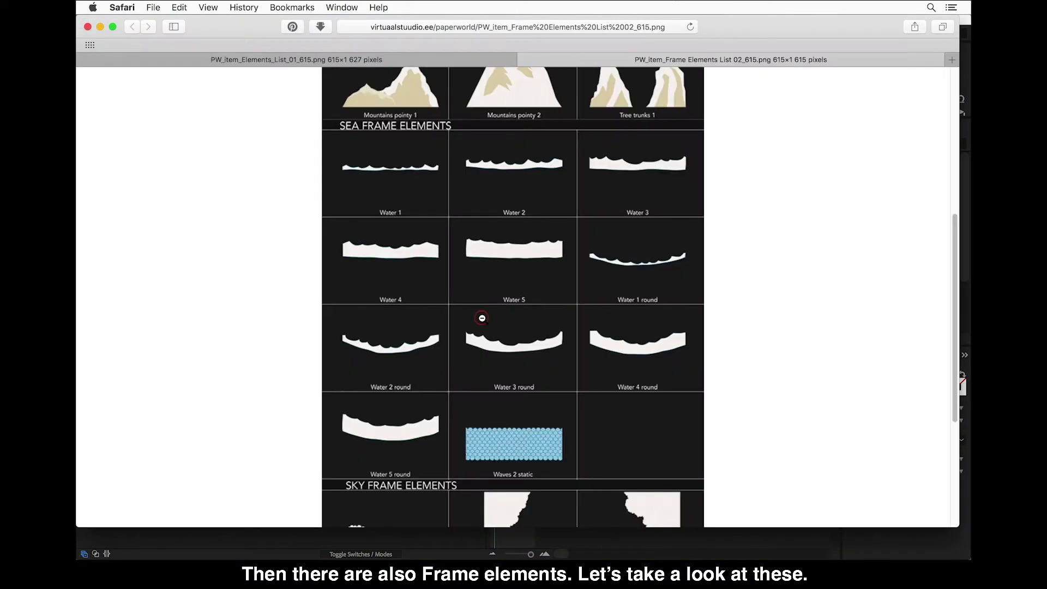
Step: Examine the jungle, mountains, sea and sky frame elements in the preview catalogue
{"action": "scroll", "coordinate": [482, 318], "scroll_direction": "up", "scroll_amount": 2}
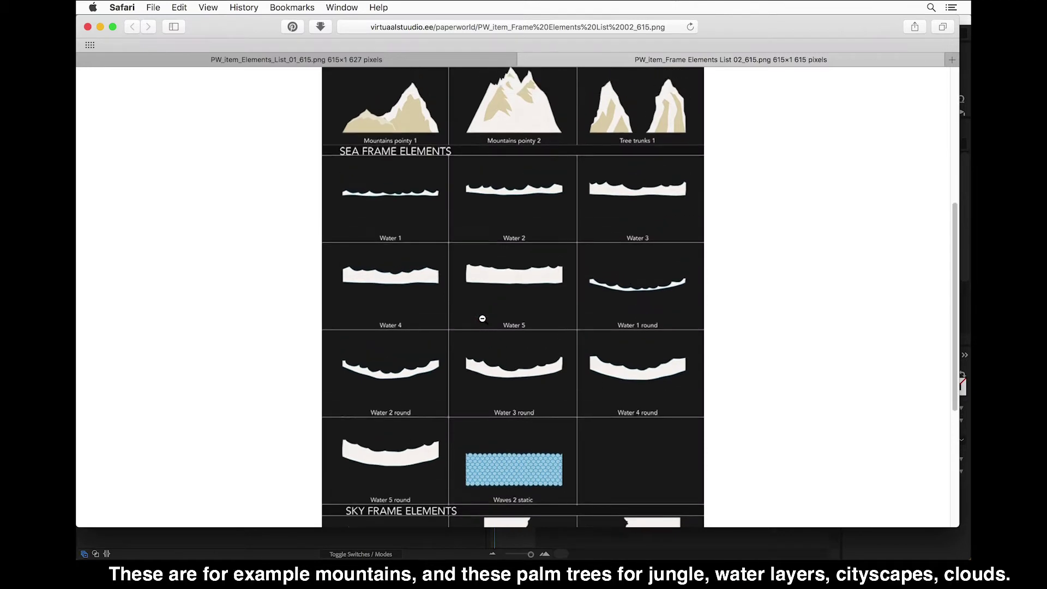
{"action": "scroll", "coordinate": [483, 318], "scroll_direction": "up", "scroll_amount": 1}
{"action": "scroll", "coordinate": [482, 318], "scroll_direction": "up", "scroll_amount": 10}
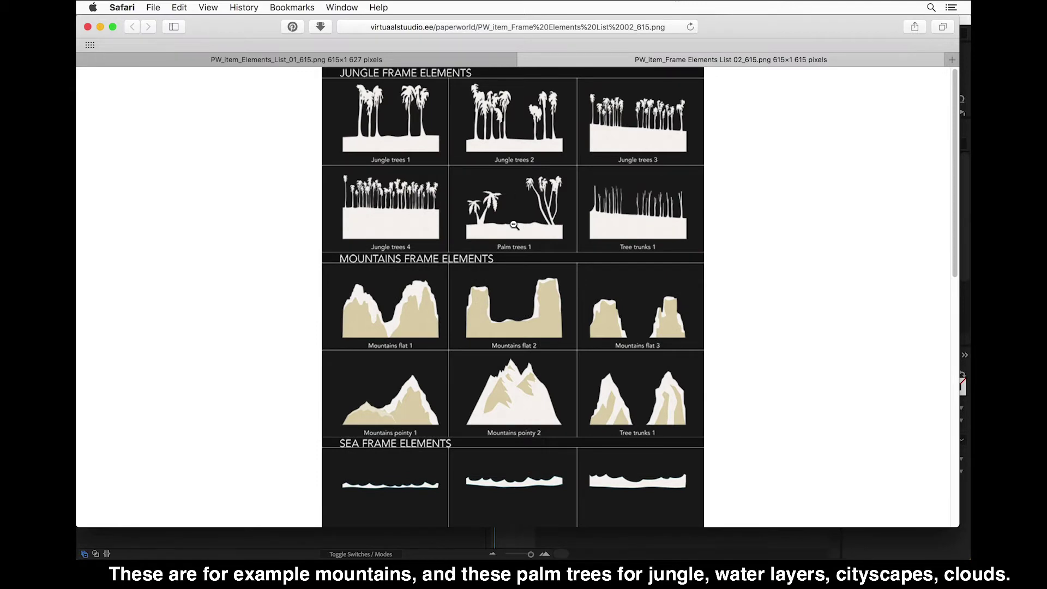
{"action": "scroll", "coordinate": [514, 224], "scroll_direction": "down", "scroll_amount": 4}
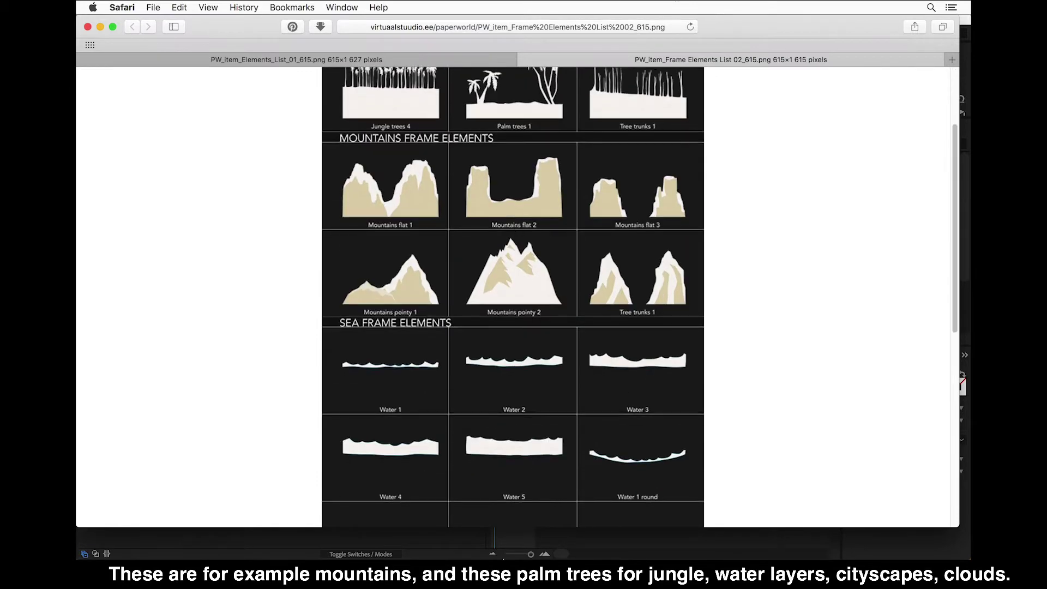
{"action": "scroll", "coordinate": [512, 444], "scroll_direction": "down", "scroll_amount": 8}
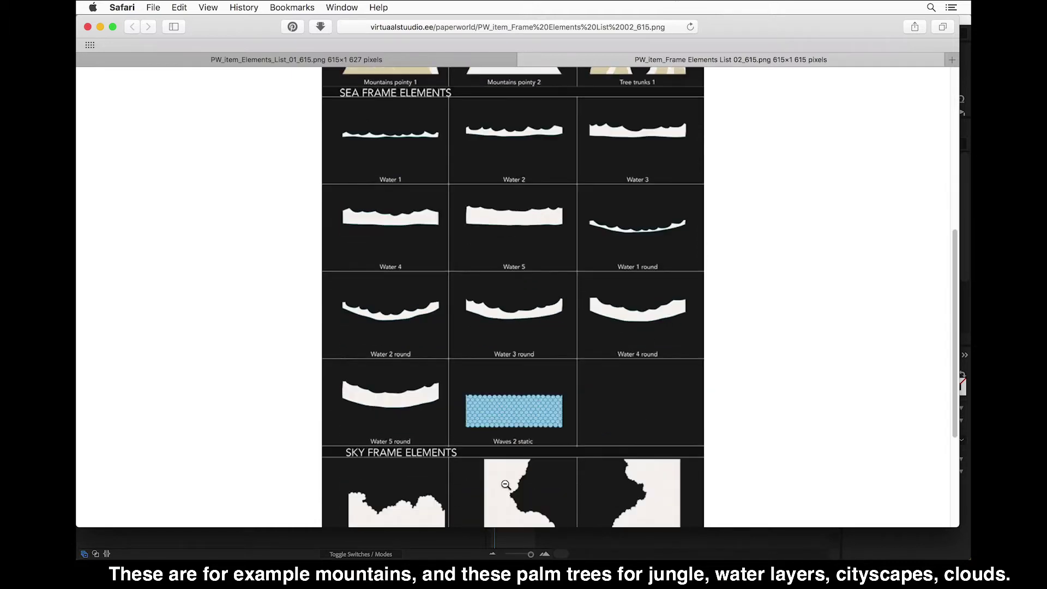
{"action": "scroll", "coordinate": [495, 421], "scroll_direction": "up", "scroll_amount": 1}
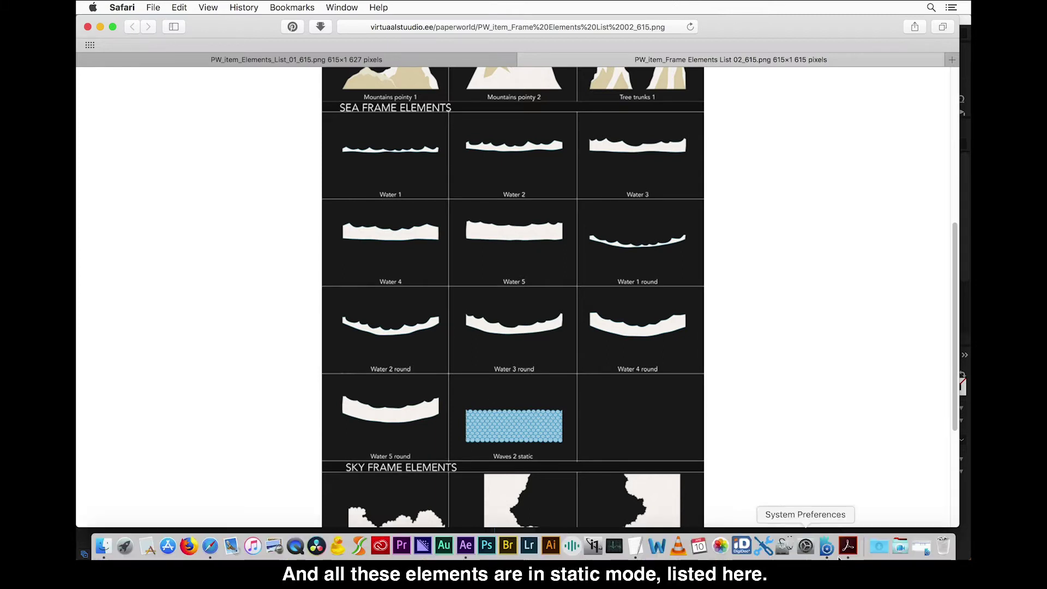
Step: Return to the help PDF in Acrobat and open the Brush animated elements preview from the Animated Elements page
{"action": "left_click", "coordinate": [848, 547]}
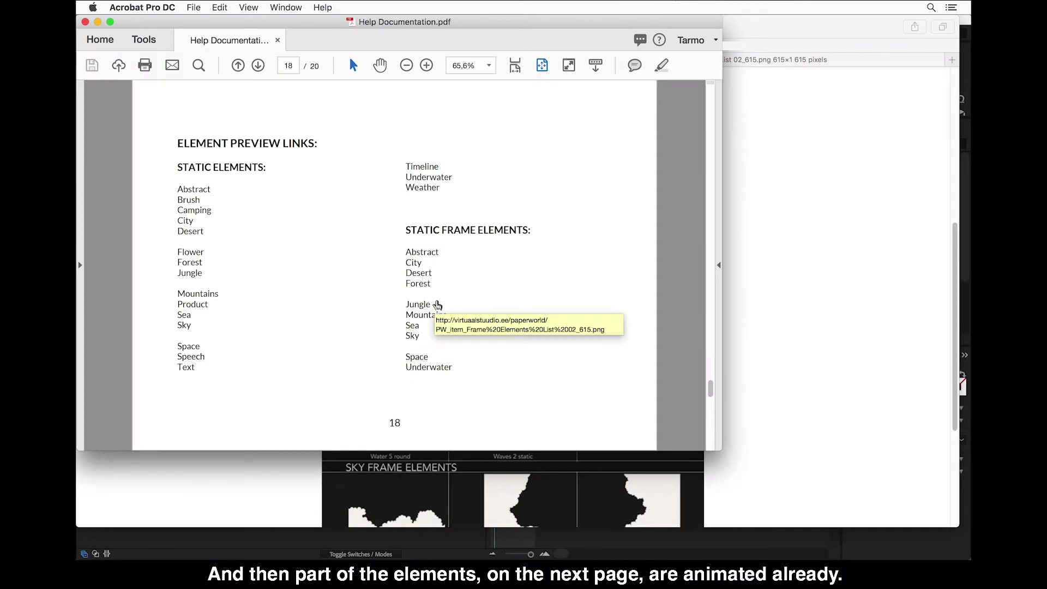
{"action": "scroll", "coordinate": [437, 305], "scroll_direction": "down", "scroll_amount": 3}
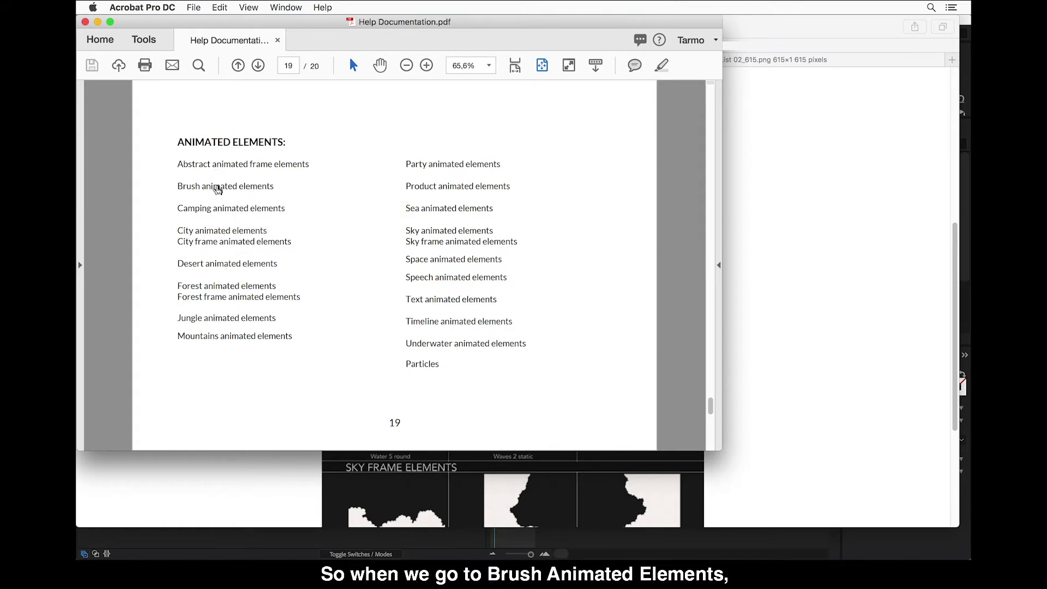
{"action": "left_click", "coordinate": [218, 190]}
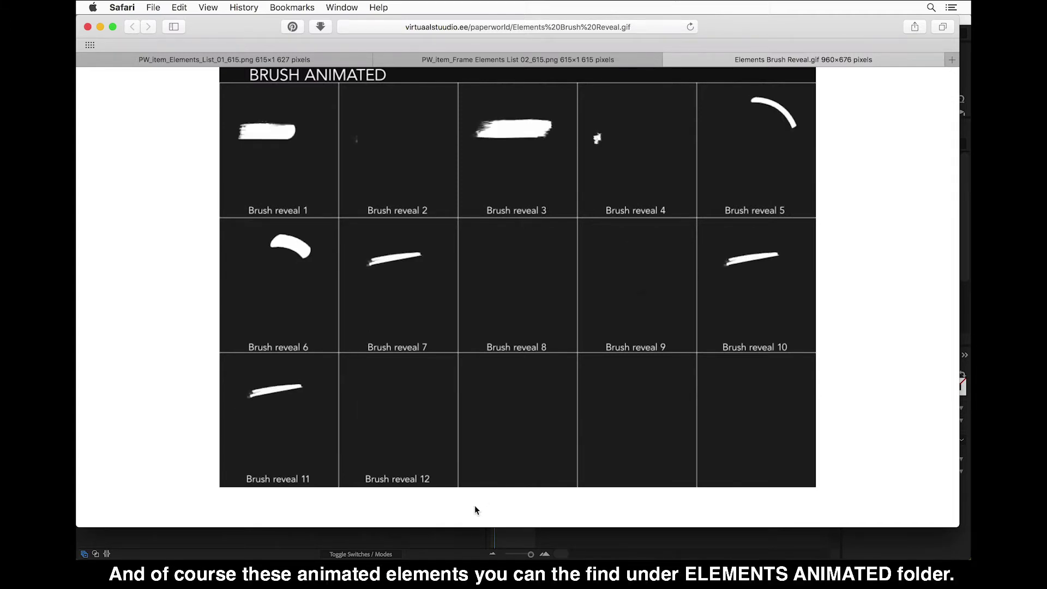
Step: Switch to After Effects, collapse the ELEMENTS STATIC folder, and locate the ELEMENTS ANIMATED and ELEMENTS STATIC folders under 01 - ELEMENTS
{"action": "left_click", "coordinate": [305, 540]}
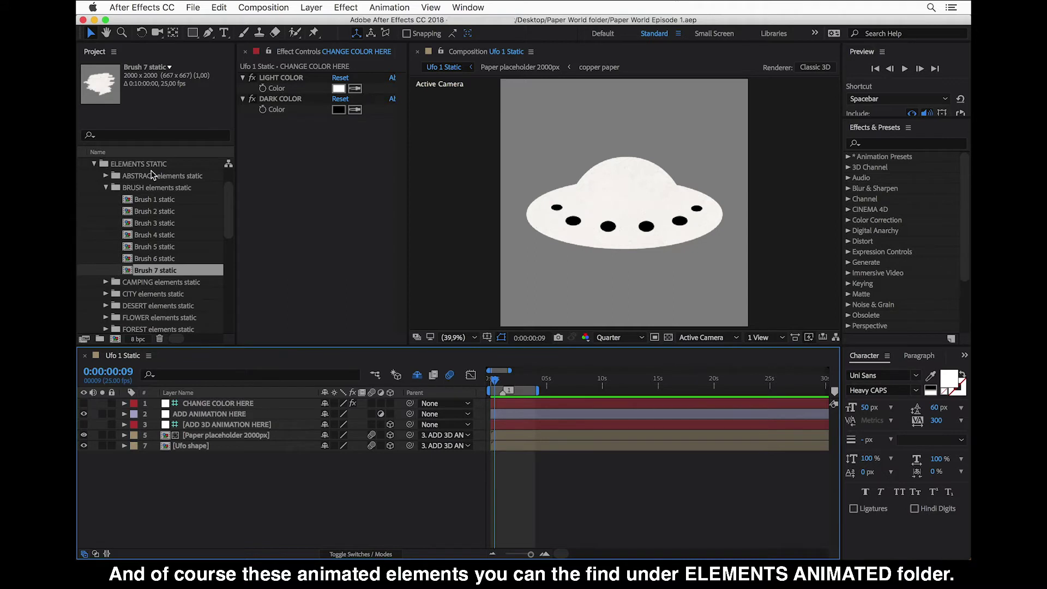
{"action": "left_click", "coordinate": [153, 175]}
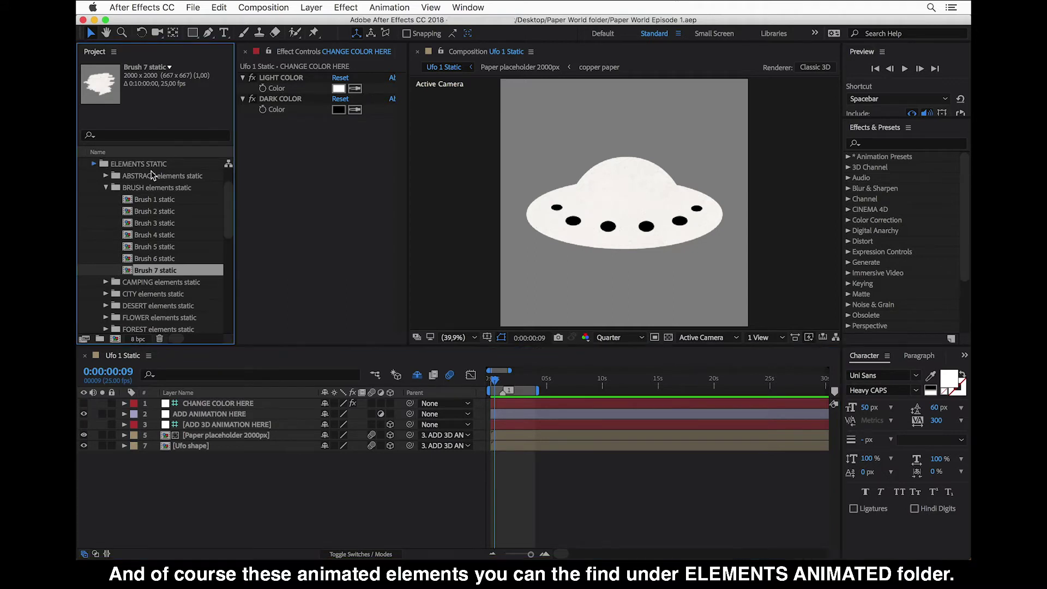
{"action": "scroll", "coordinate": [153, 175], "scroll_direction": "up", "scroll_amount": 3}
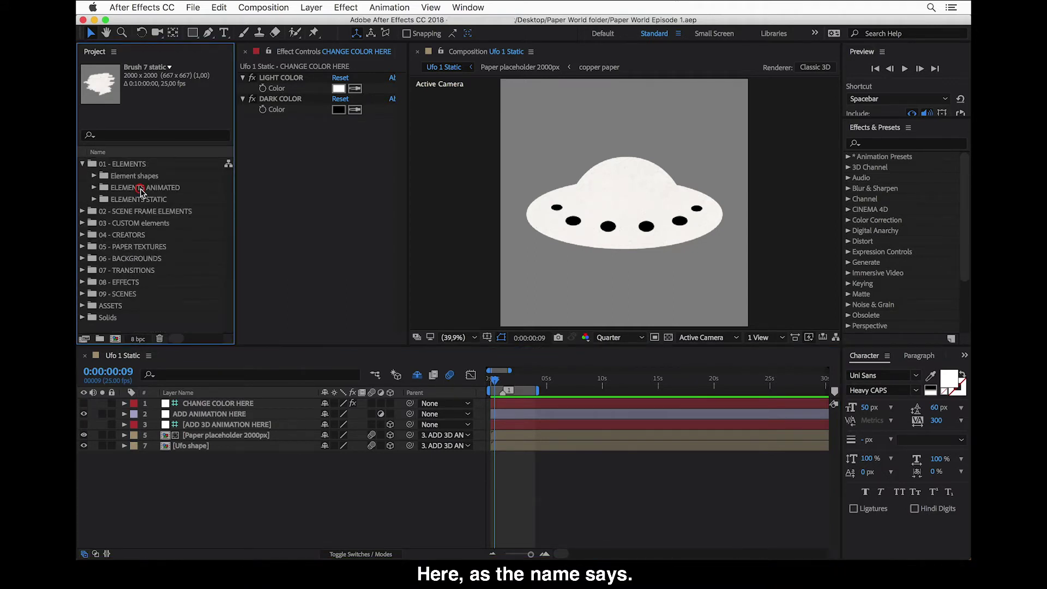
{"action": "left_click", "coordinate": [141, 189]}
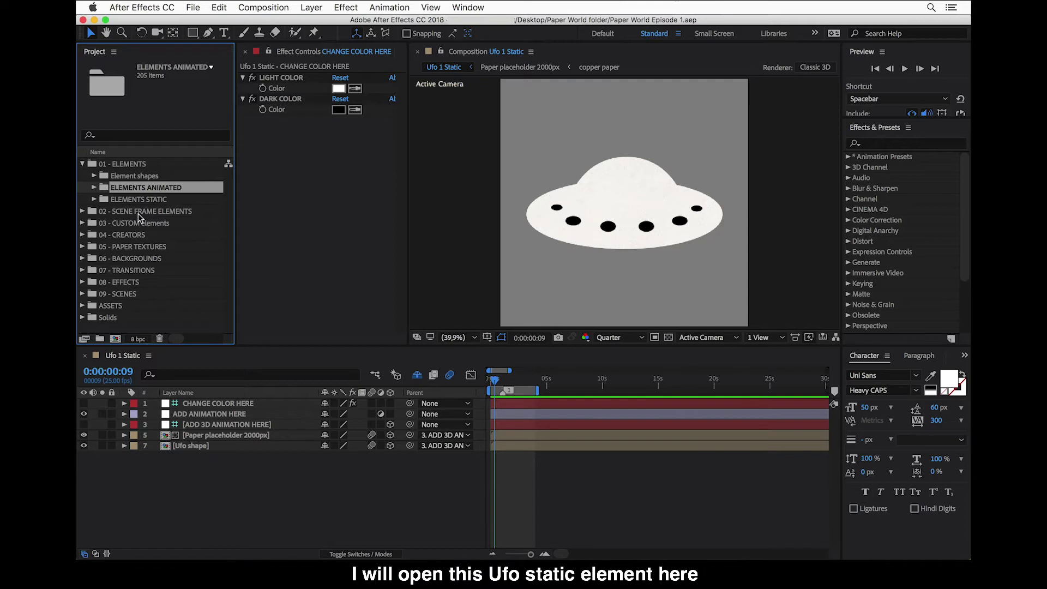
{"action": "left_click", "coordinate": [139, 201]}
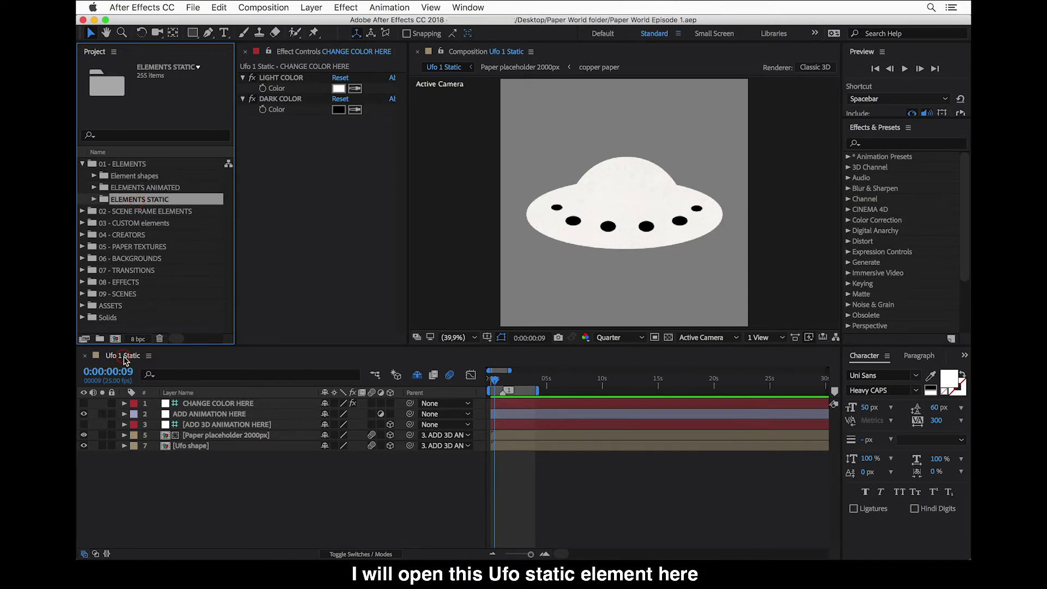
Step: Set the Dark Color effect of the CHANGE COLOR HERE layer in Ufo 1 Static to a saturated blue
{"action": "left_click", "coordinate": [312, 436]}
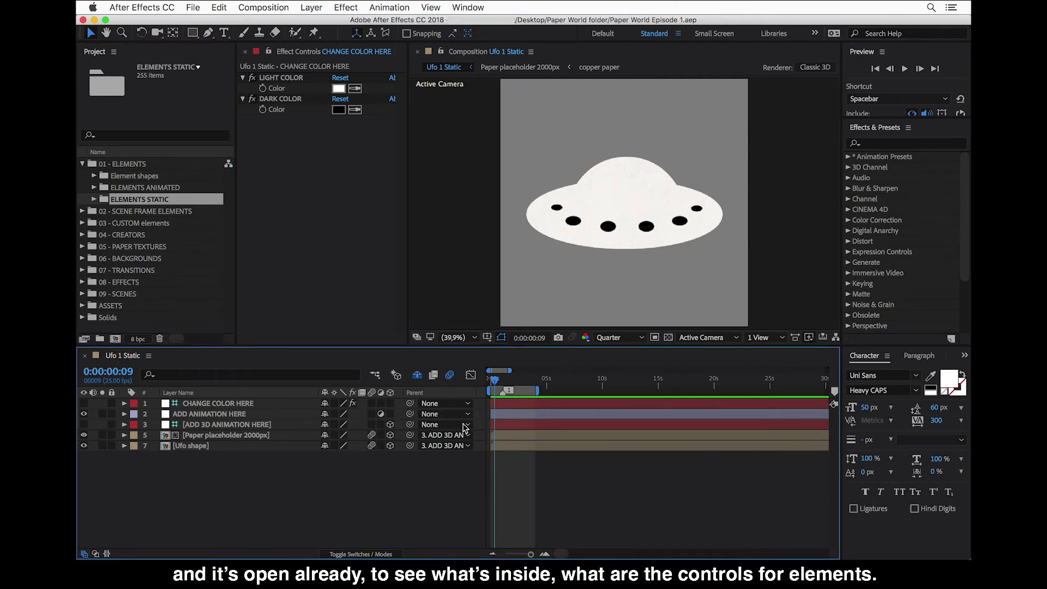
{"action": "left_click", "coordinate": [207, 404]}
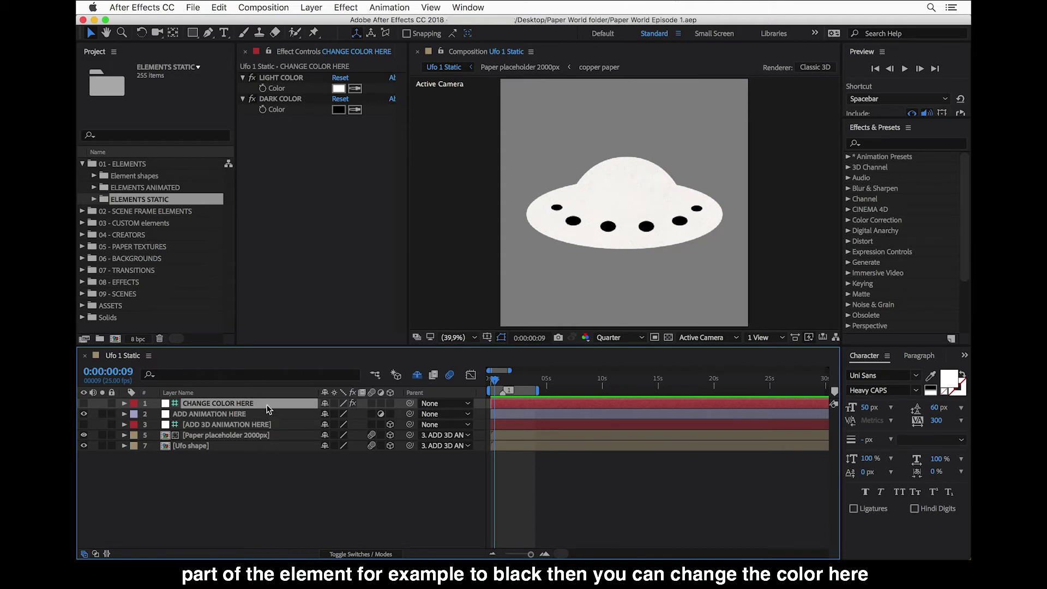
{"action": "left_click", "coordinate": [338, 112]}
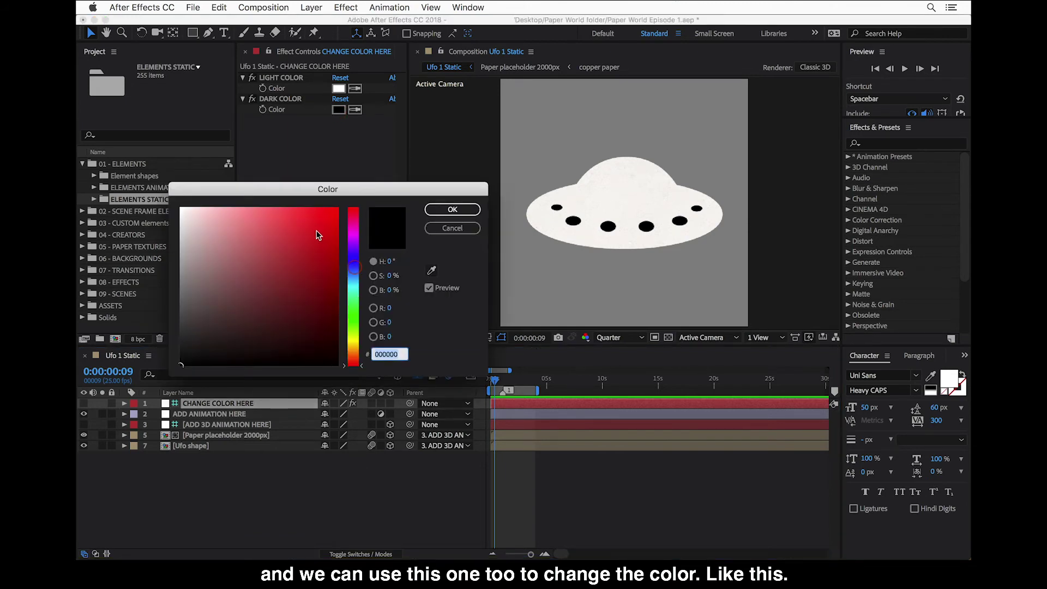
{"action": "left_click", "coordinate": [317, 232]}
{"action": "left_click", "coordinate": [353, 268]}
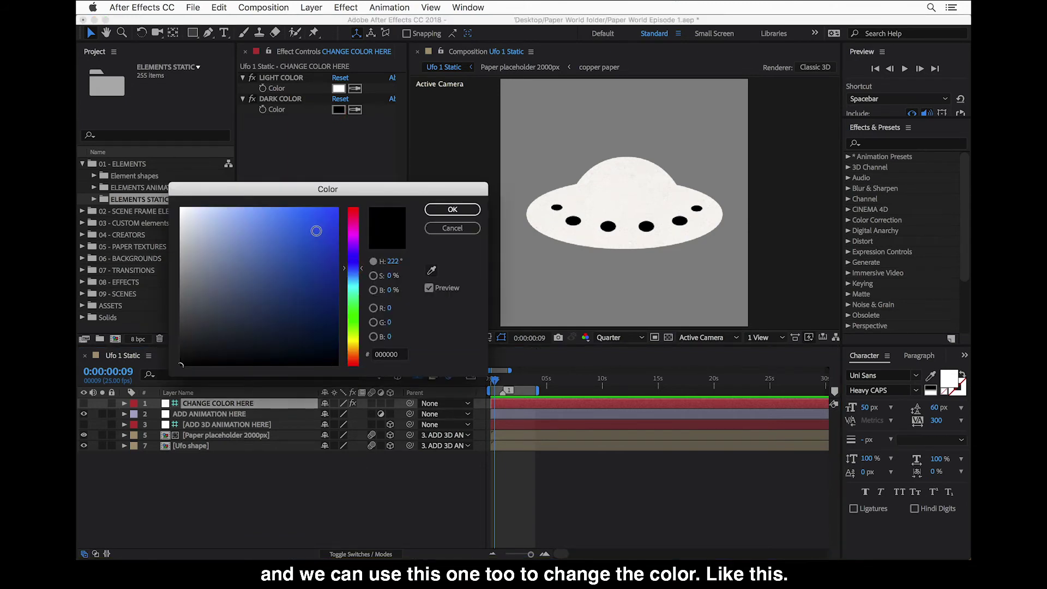
{"action": "left_click", "coordinate": [451, 211]}
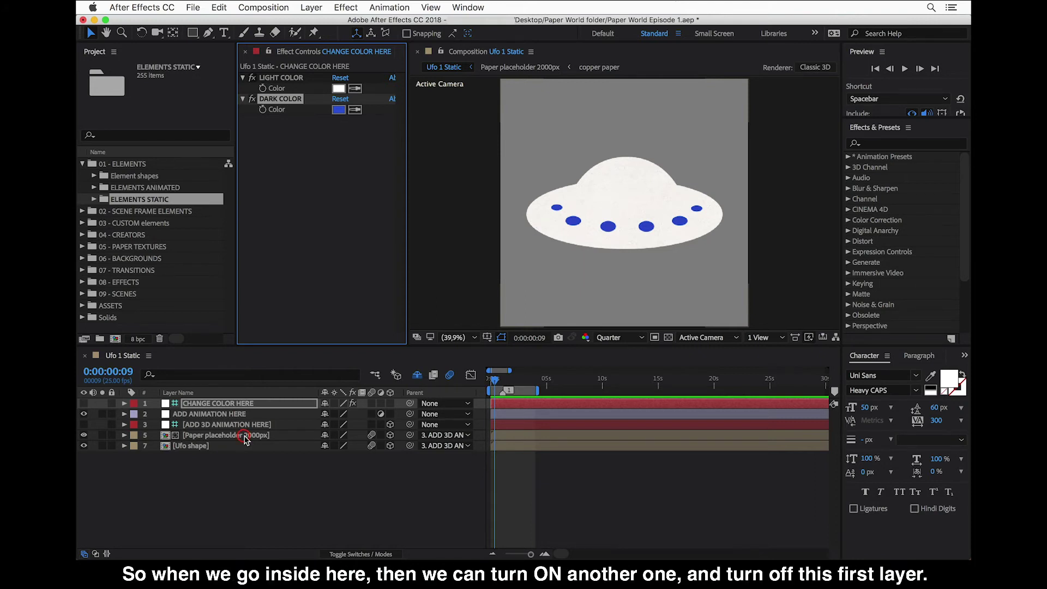
Step: In the Paper placeholder 2000px composition, show the lined paper layer, hide ricepaper white, and return to Ufo 1 Static
{"action": "double_click", "coordinate": [241, 435]}
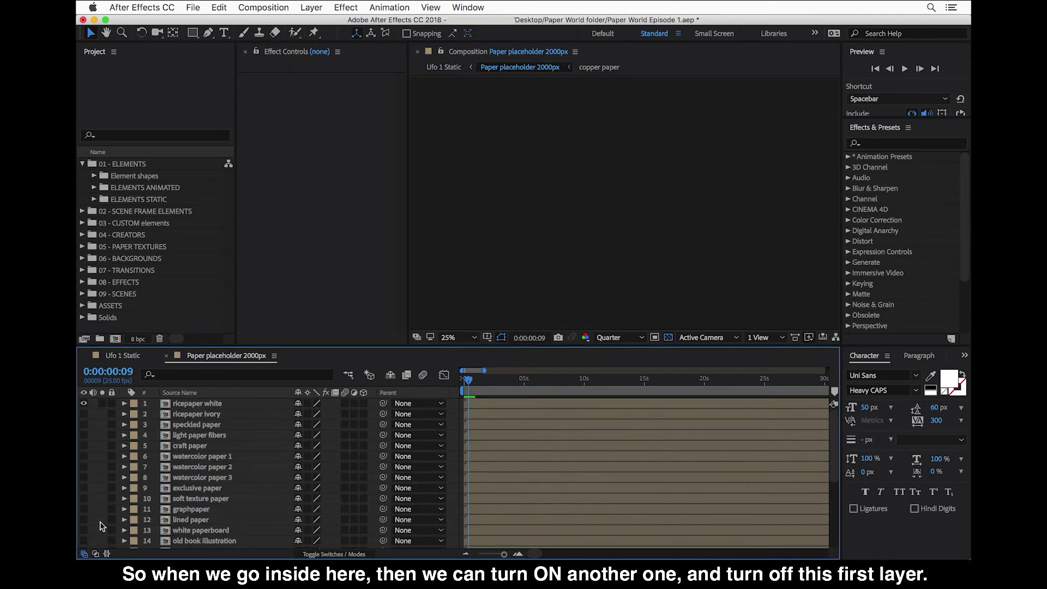
{"action": "left_click", "coordinate": [83, 520]}
{"action": "left_click", "coordinate": [84, 404]}
{"action": "left_click", "coordinate": [125, 355]}
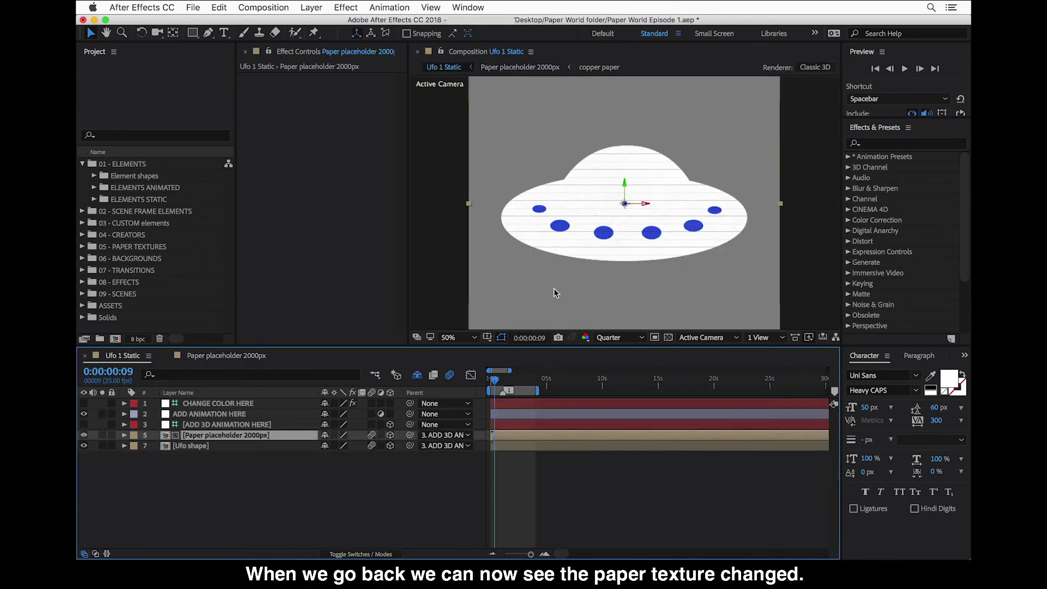
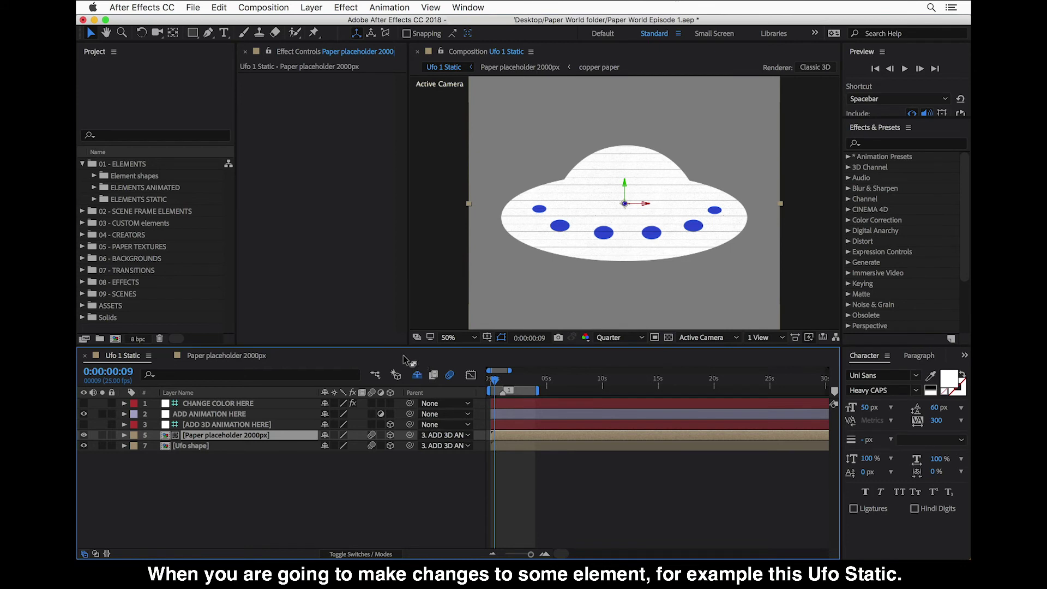
{"action": "left_click", "coordinate": [121, 360]}
Step: Expand the ELEMENTS STATIC folder and its SPACE elements static subfolder in the project
{"action": "left_click", "coordinate": [128, 196]}
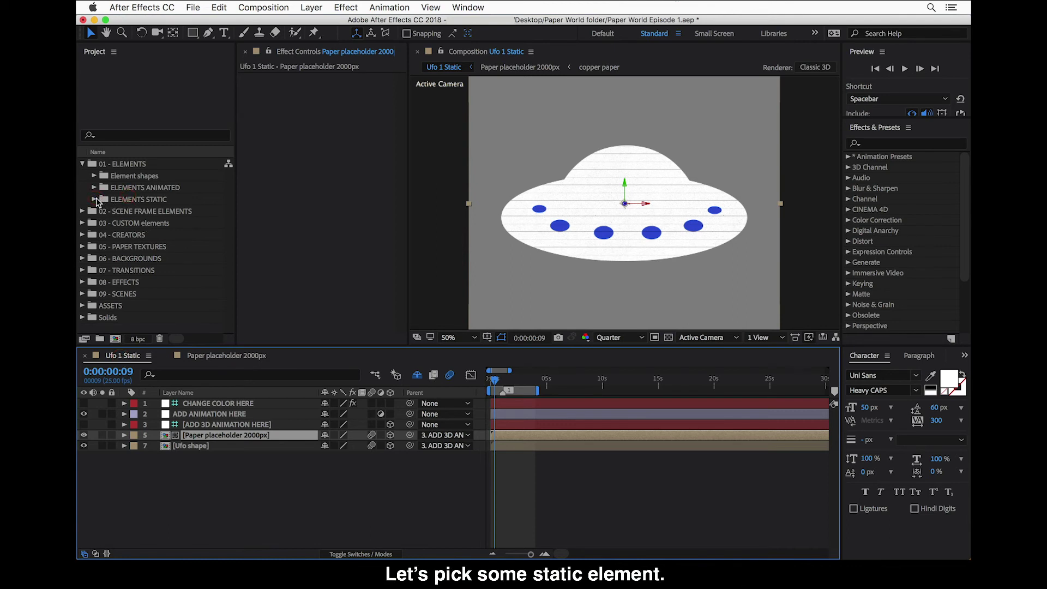
{"action": "double_click", "coordinate": [141, 200]}
{"action": "scroll", "coordinate": [146, 210], "scroll_direction": "down", "scroll_amount": 3}
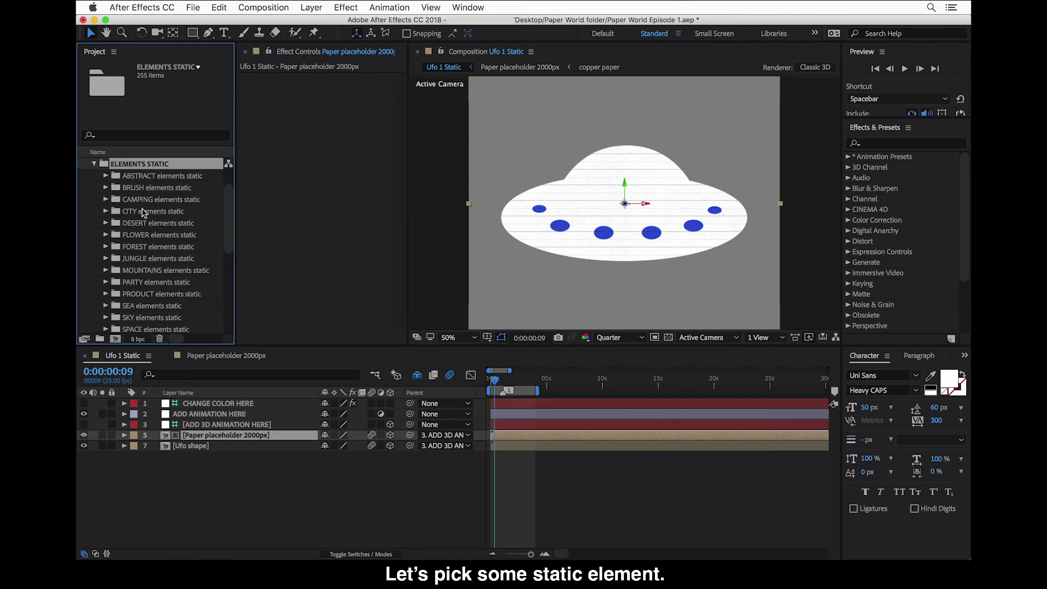
{"action": "scroll", "coordinate": [142, 300], "scroll_direction": "down", "scroll_amount": 2}
{"action": "left_click", "coordinate": [148, 307]}
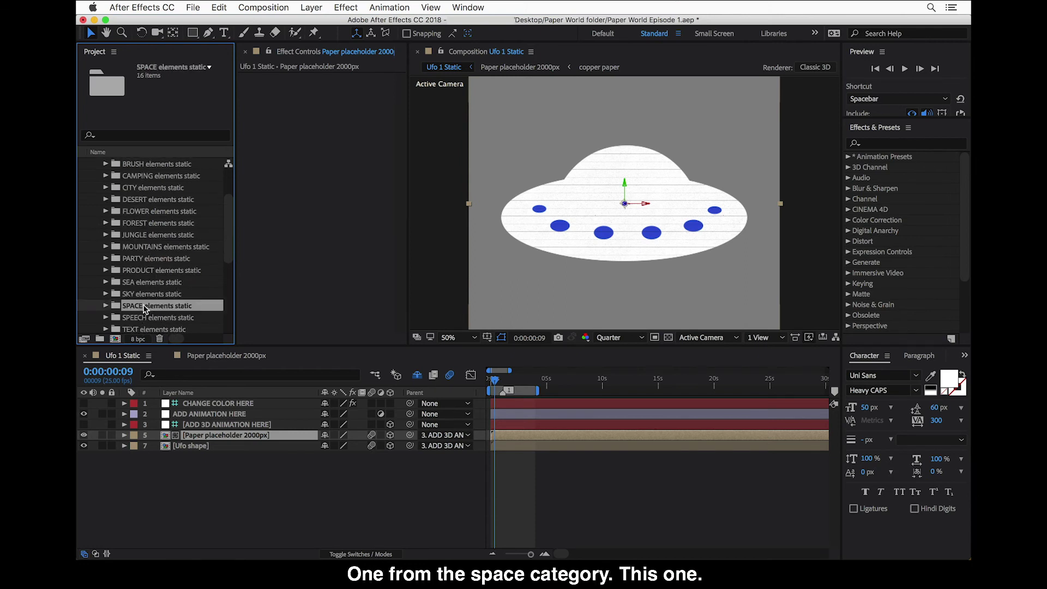
{"action": "double_click", "coordinate": [154, 307]}
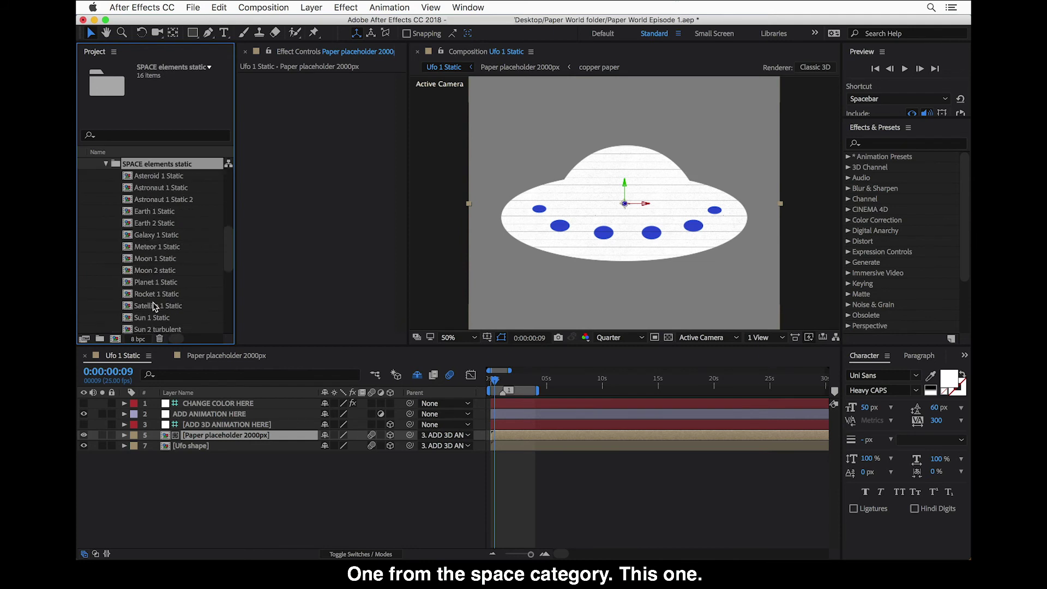
Step: Duplicate the Astronaut 1 Static composition in the SPACE elements static folder
{"action": "left_click", "coordinate": [149, 190]}
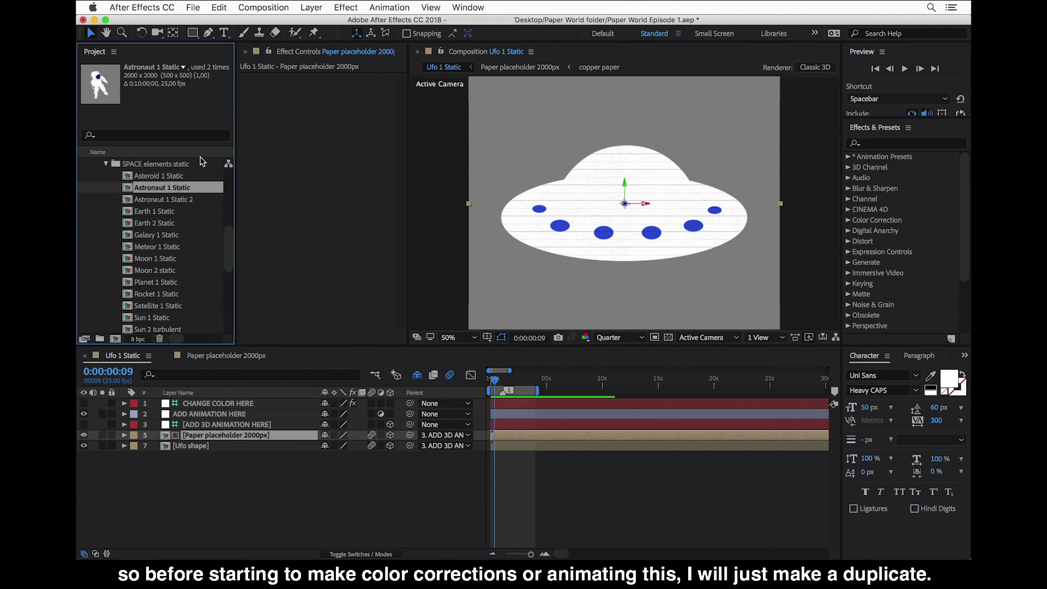
{"action": "left_click", "coordinate": [193, 187]}
{"action": "key", "text": "super+d"}
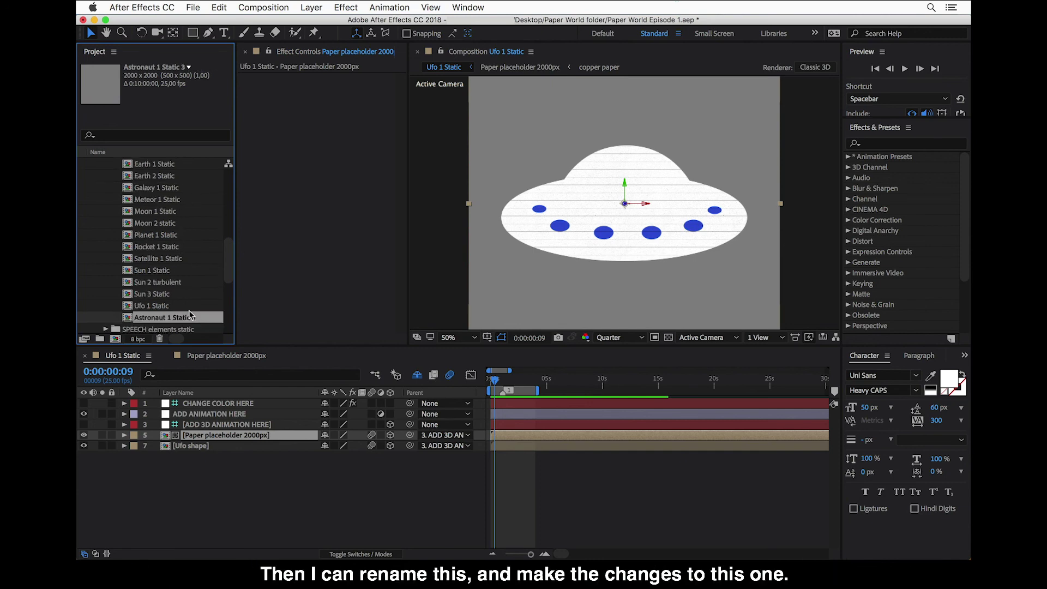